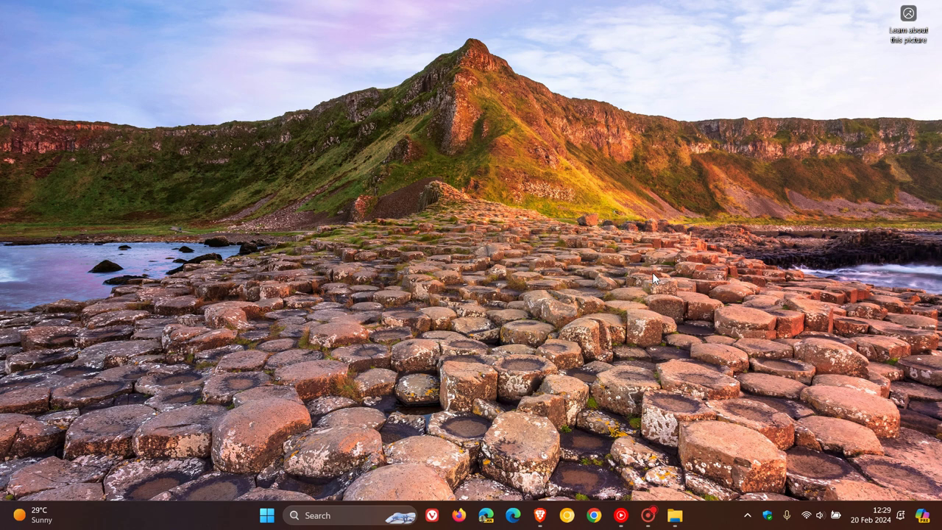
- Open Downloads, then rotate the wallpaper image to portrait and back to landscape
left_click(675, 515)
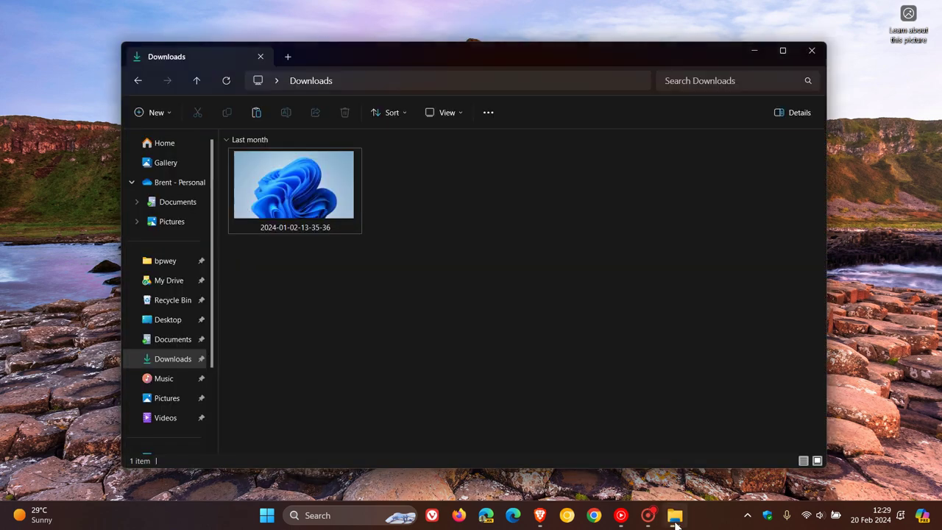
right_click(297, 192)
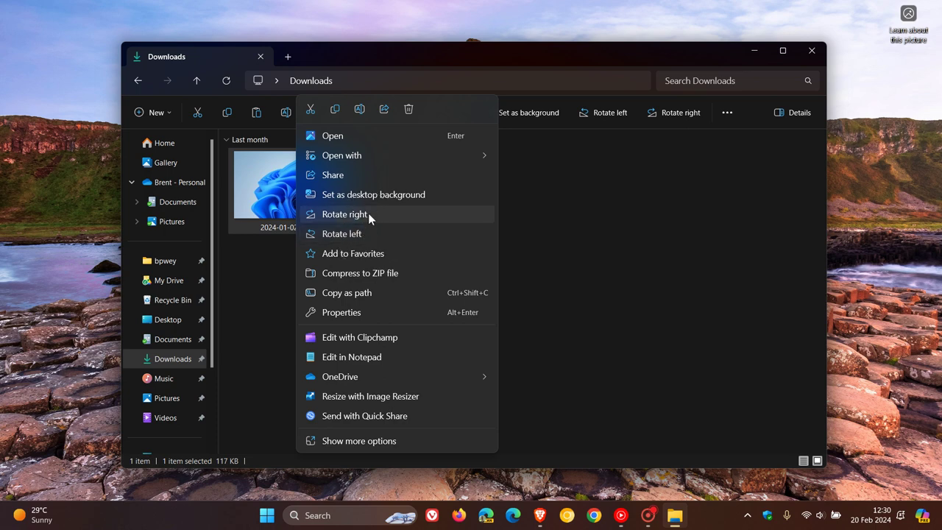
left_click(368, 212)
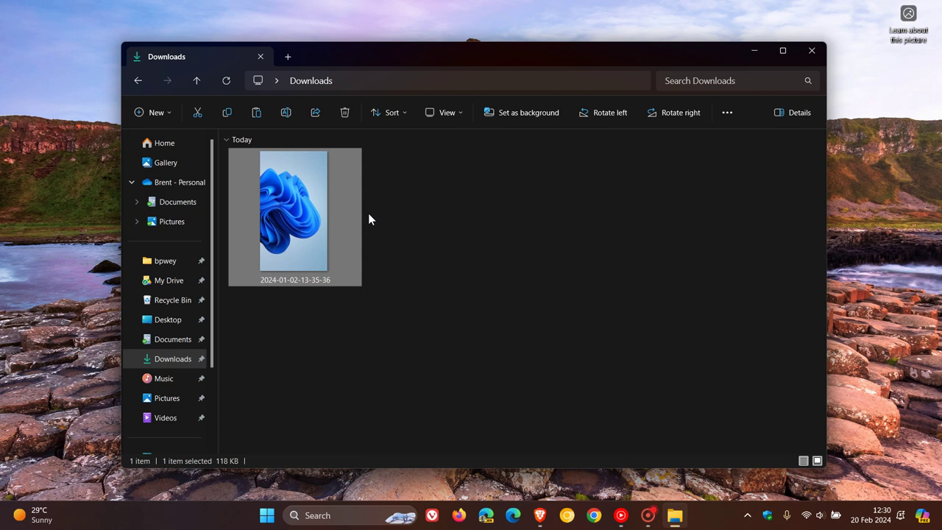
right_click(310, 217)
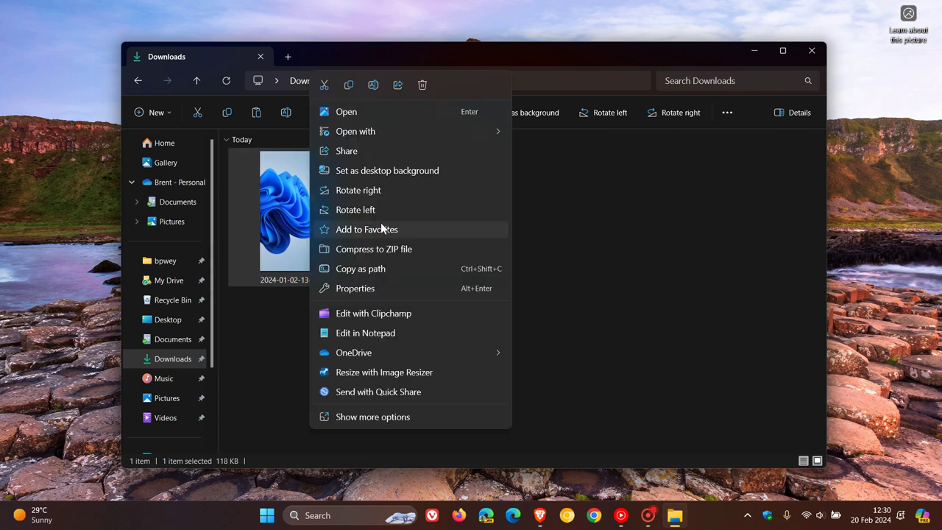
left_click(390, 190)
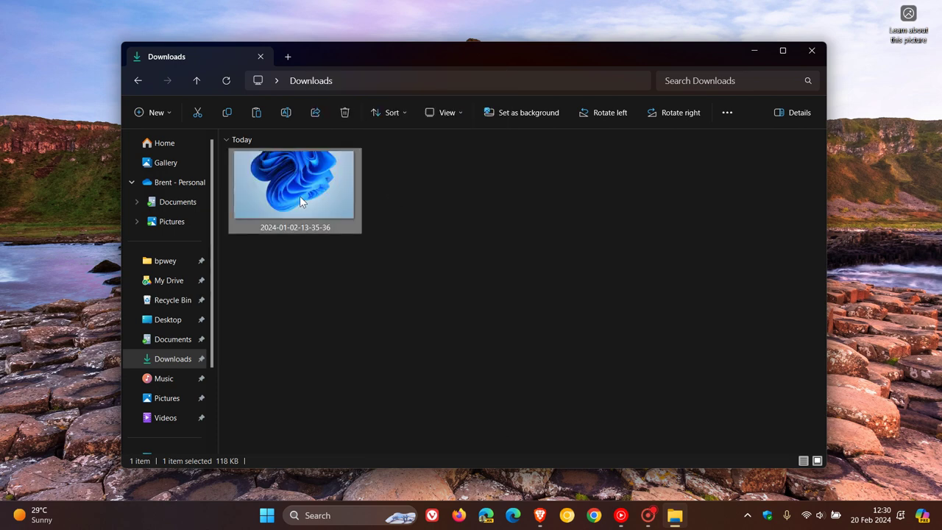
- Rotate the wallpaper to portrait and back to landscape again, then reselect it
right_click(299, 196)
left_click(383, 189)
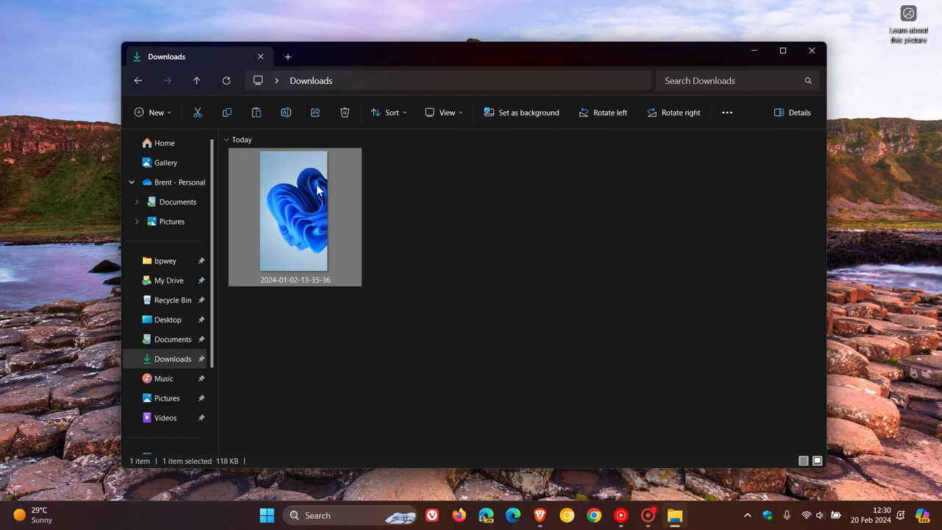
right_click(316, 184)
left_click(399, 194)
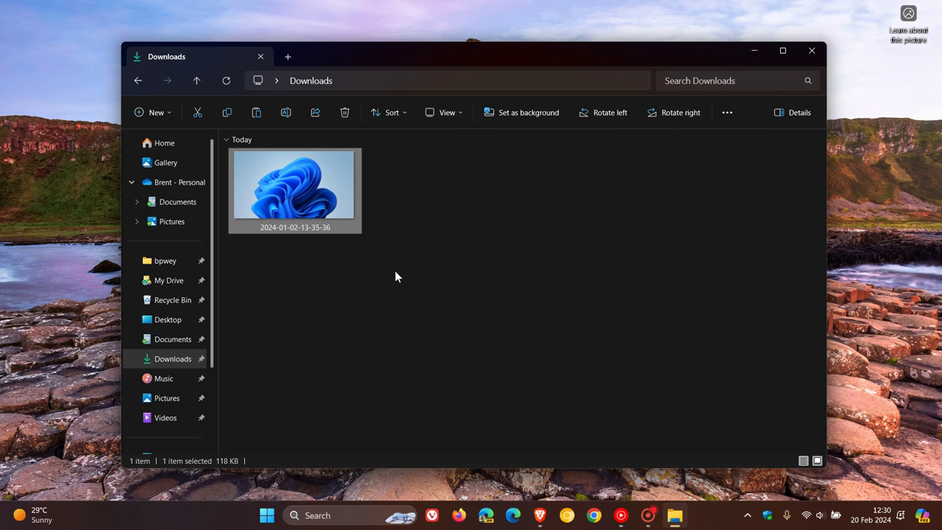
right_click(316, 182)
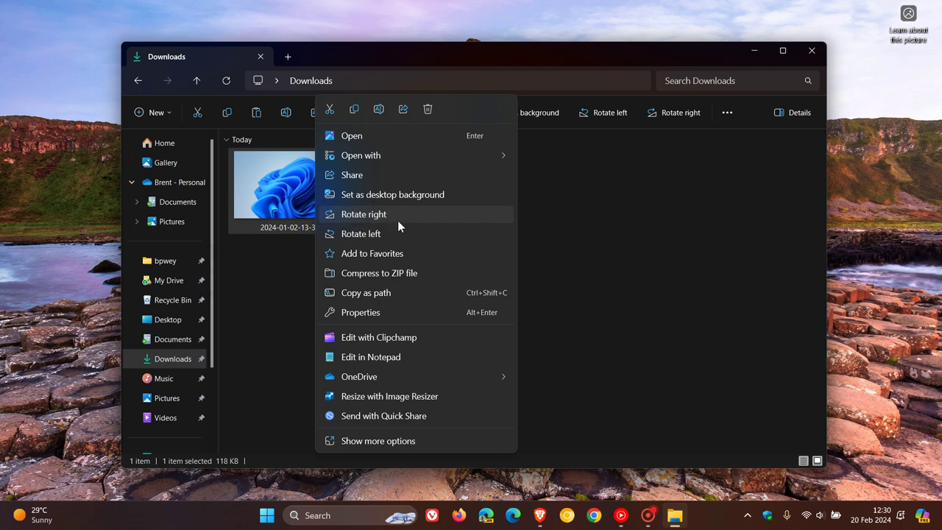
left_click(581, 248)
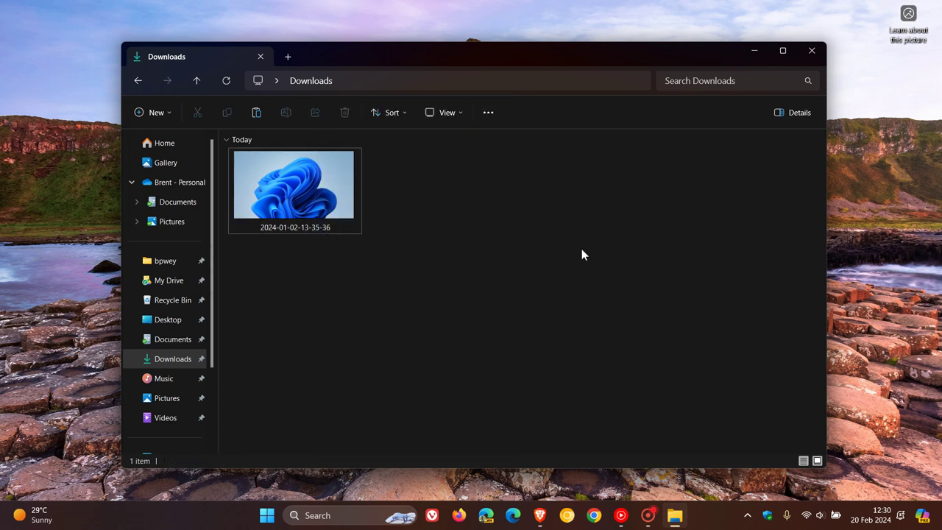
left_click(292, 189)
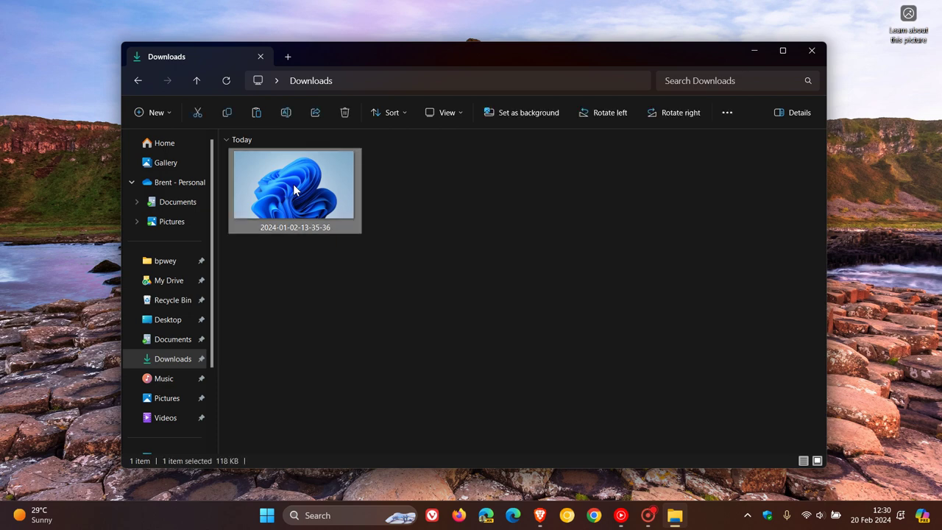
right_click(293, 190)
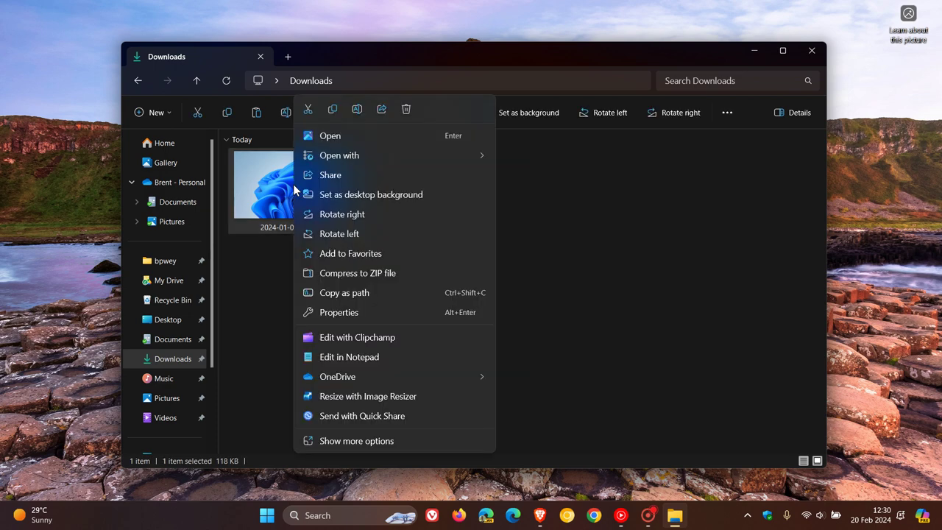
mouse_move(416, 153)
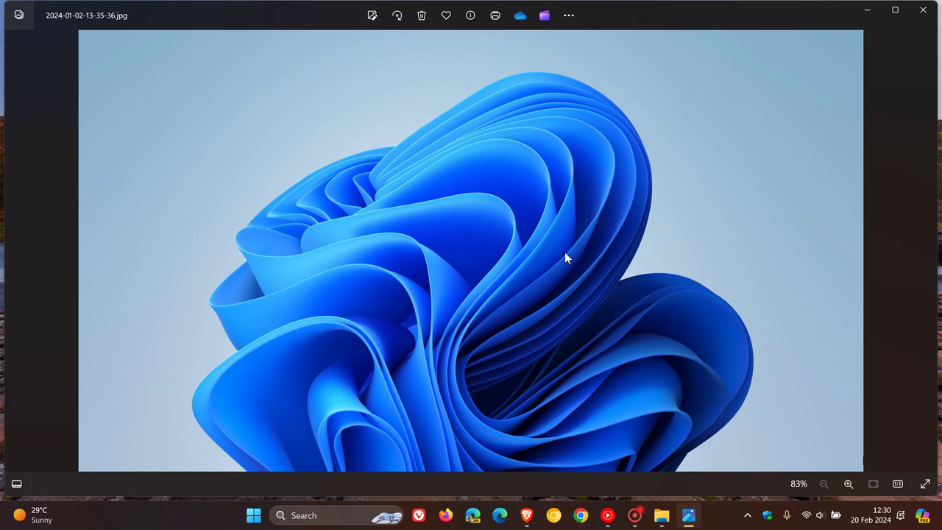
left_click(895, 10)
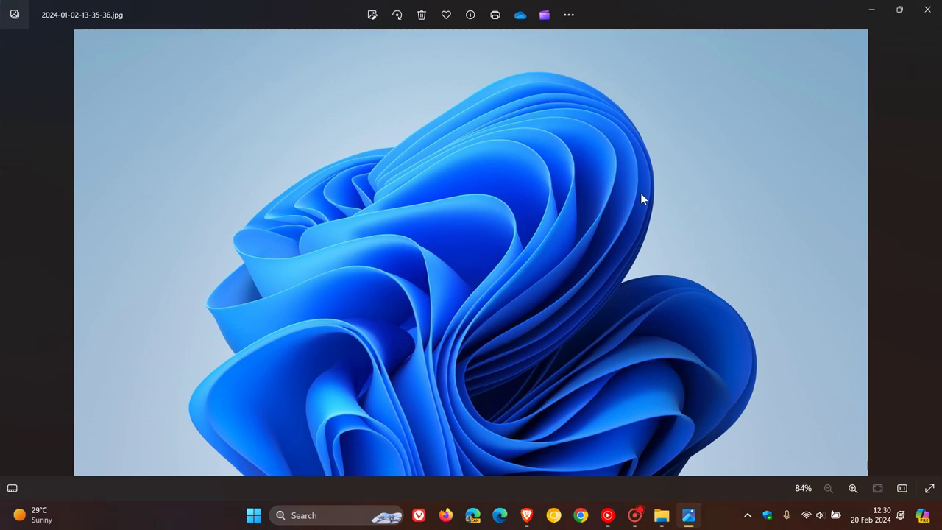
- In the Photos editor, rotate the image 90° counter-clockwise twice and check the save options
left_click(372, 15)
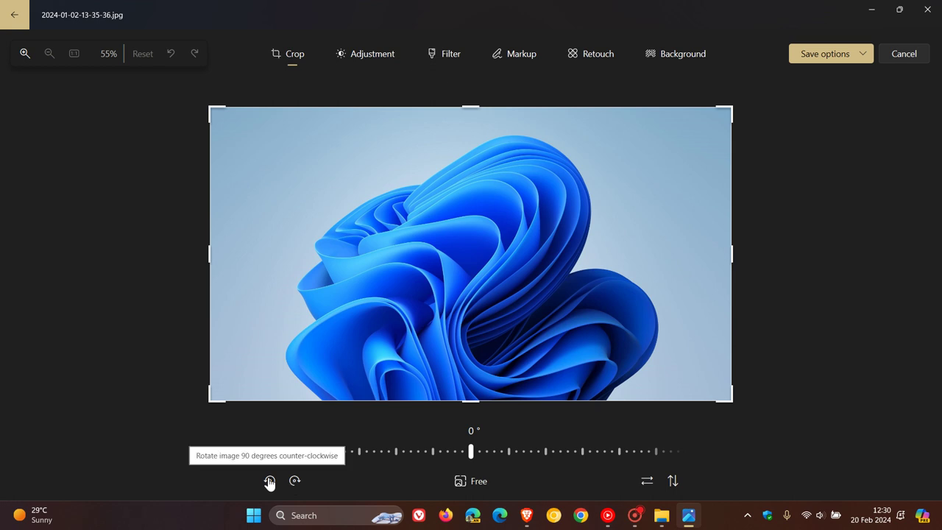
left_click(269, 482)
left_click(269, 481)
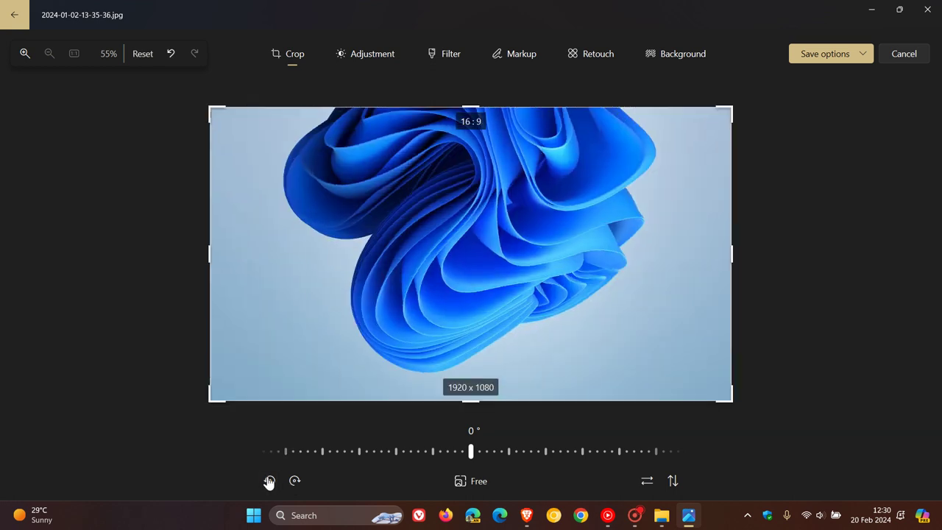
left_click(819, 57)
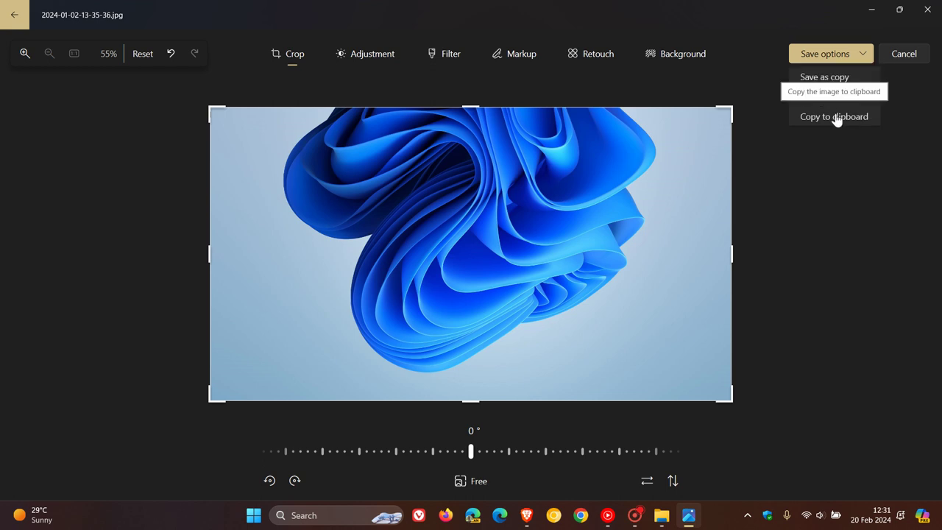
- Rotate the image back to landscape and cancel the editor without saving
left_click(294, 481)
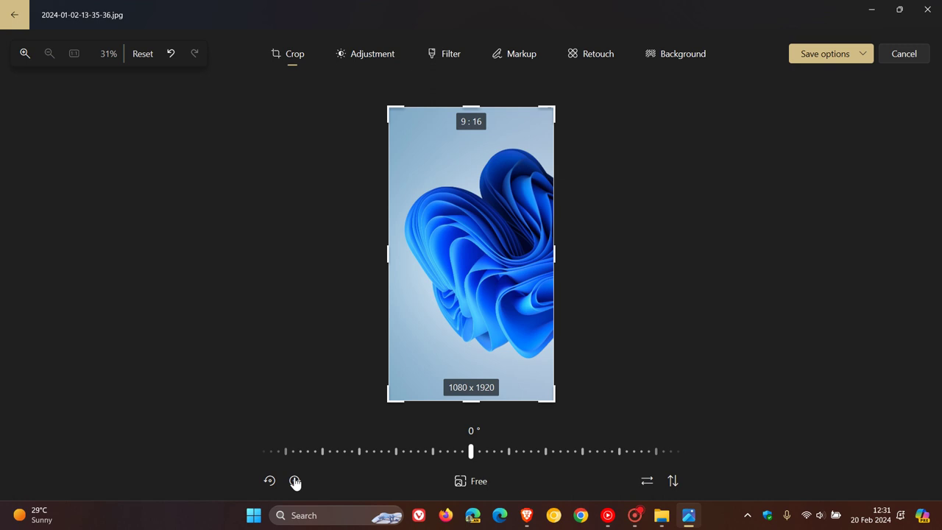
left_click(295, 481)
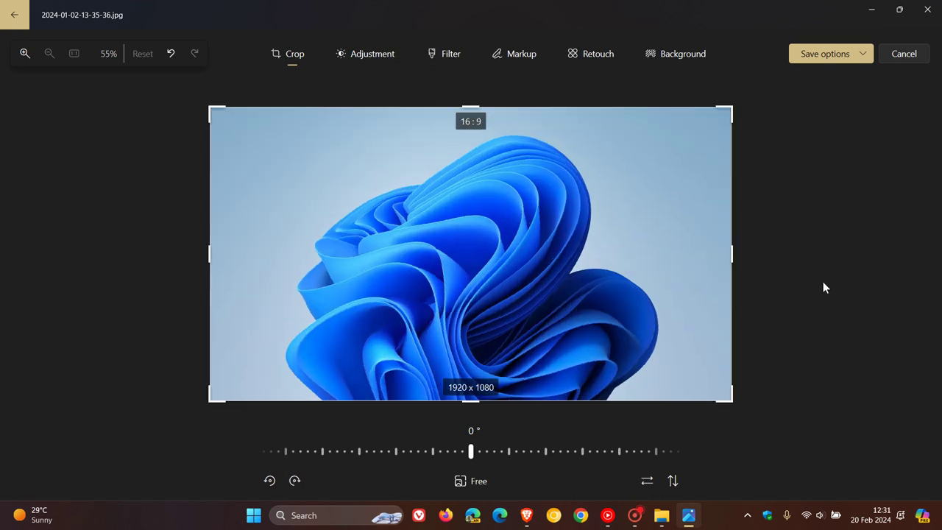
left_click(899, 54)
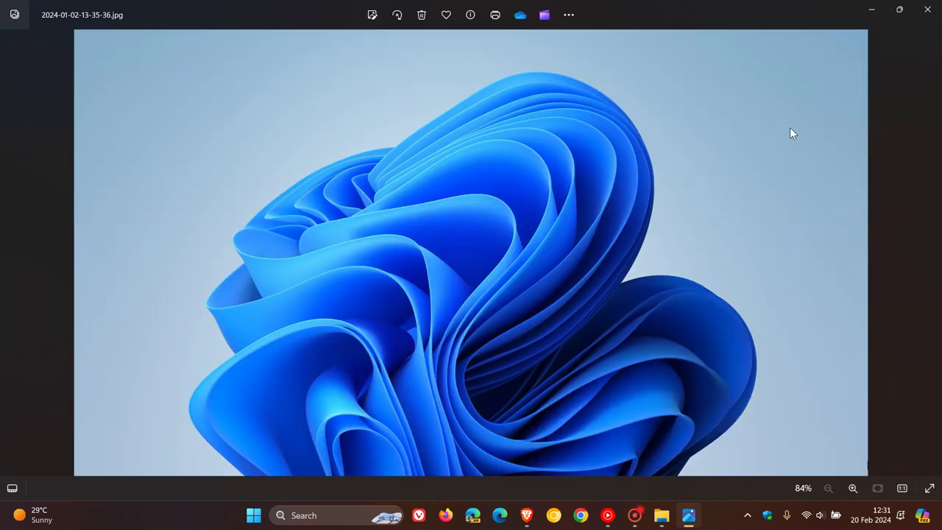
- Close Photos and open the wallpaper in Paint, fitted to the window
left_click(928, 10)
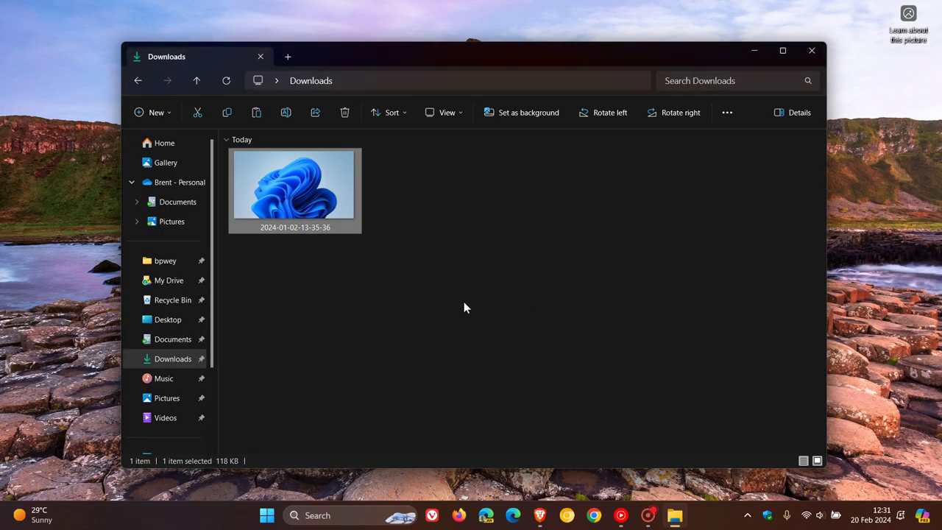
right_click(321, 160)
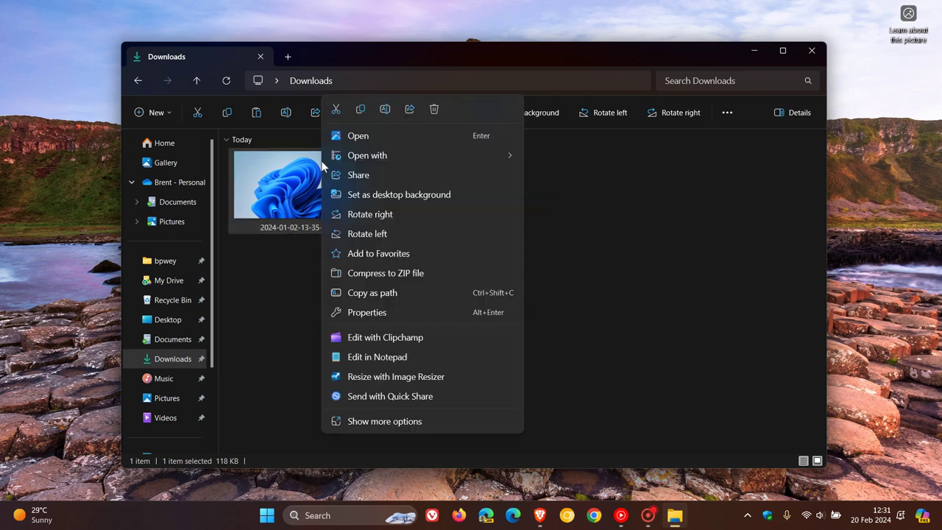
mouse_move(435, 156)
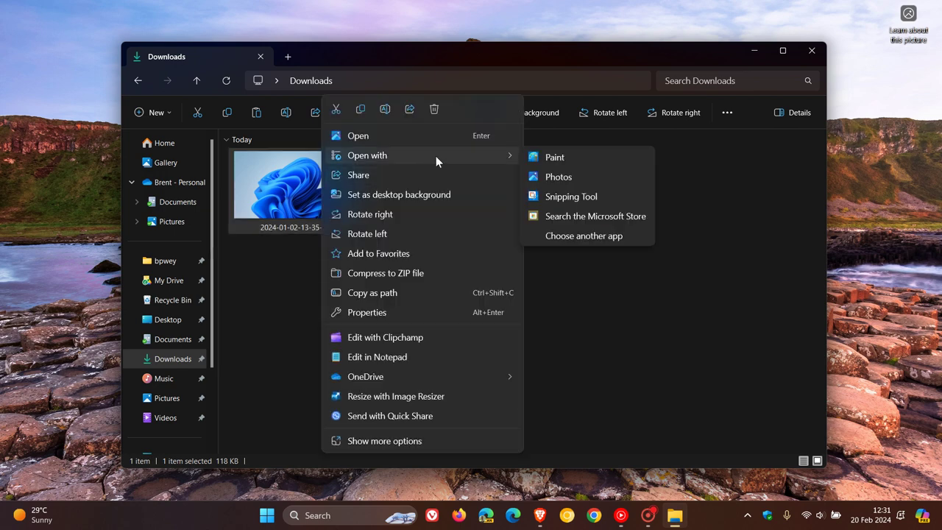
left_click(577, 158)
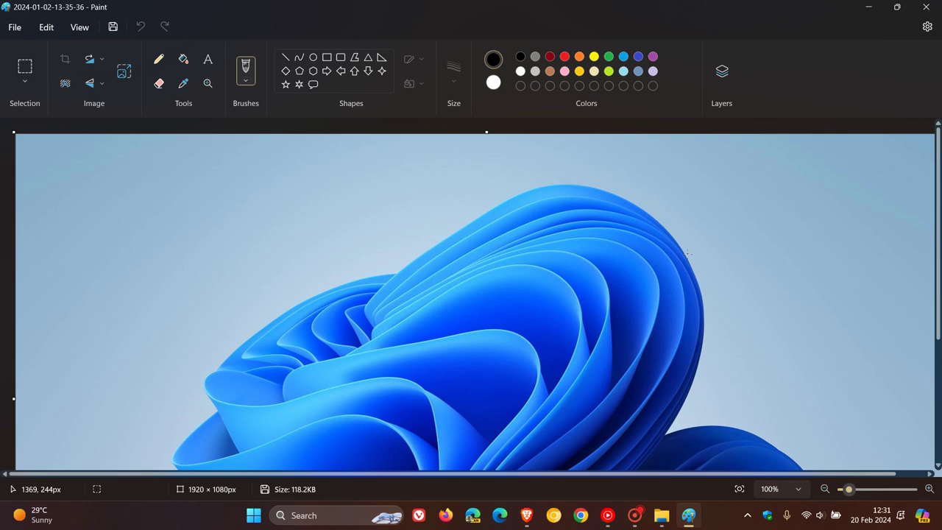
left_click(739, 488)
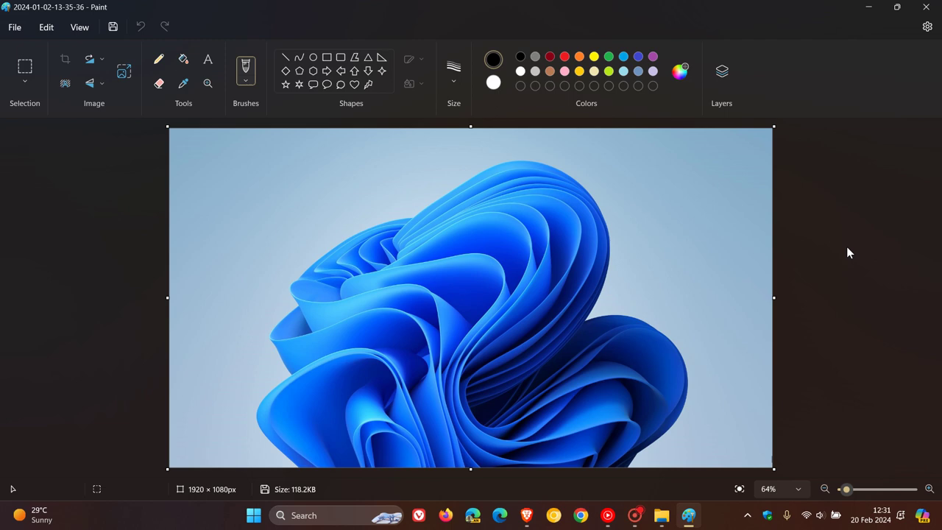
- Rotate the image 180° so it appears upside down
left_click(91, 60)
left_click(91, 63)
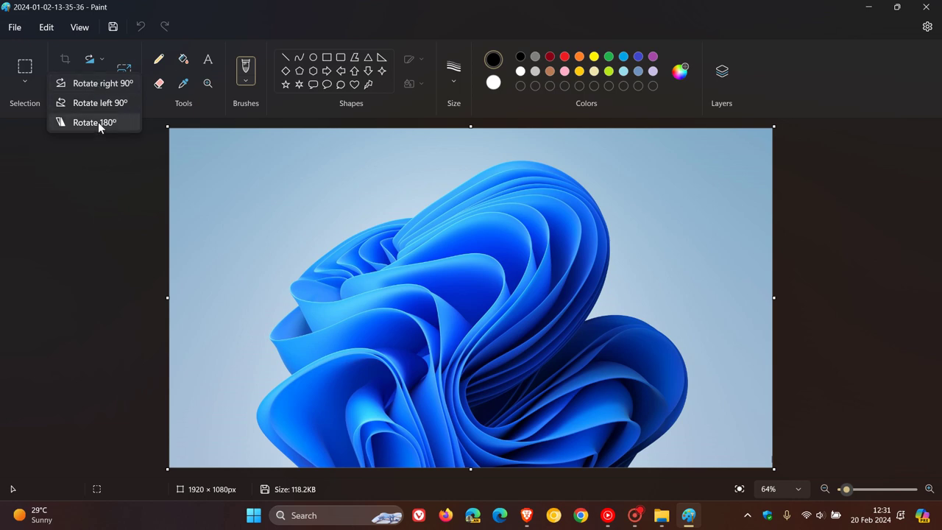
left_click(98, 121)
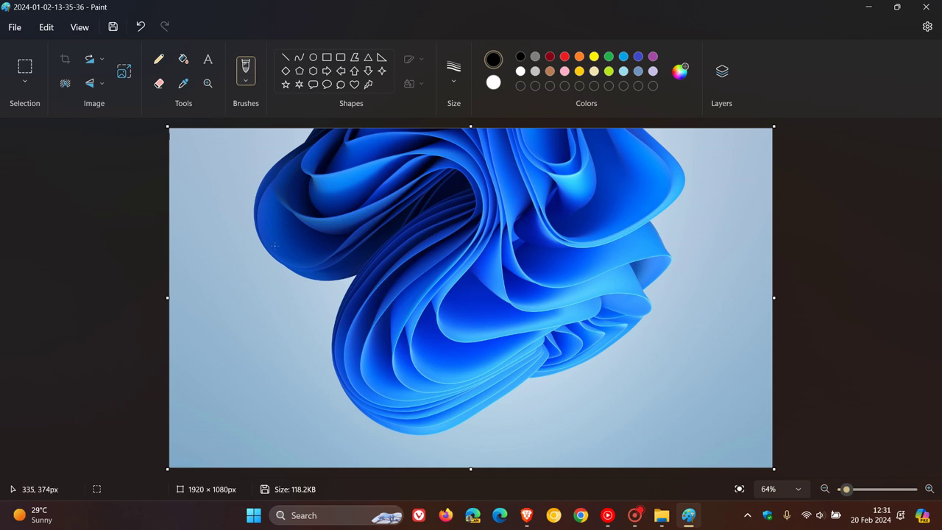
- Open the Paint File menu and dismiss it without choosing anything
left_click(15, 27)
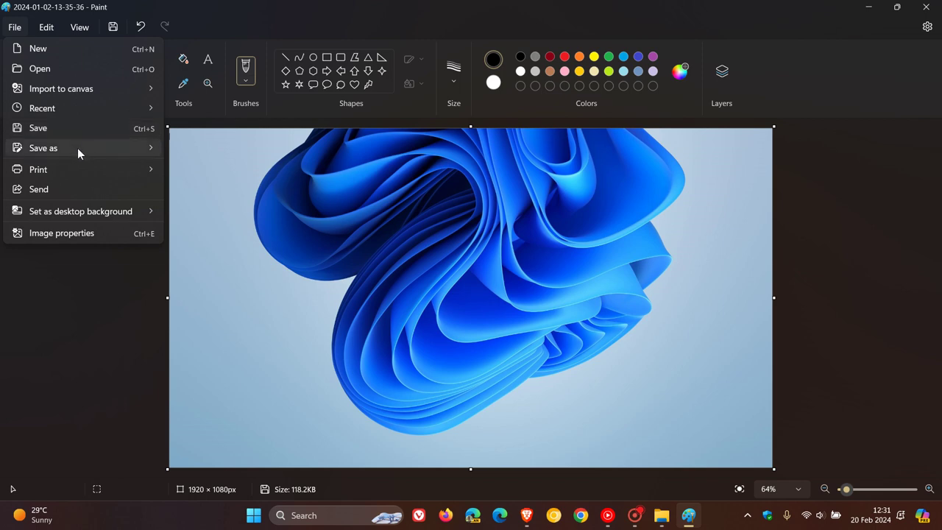
mouse_move(75, 148)
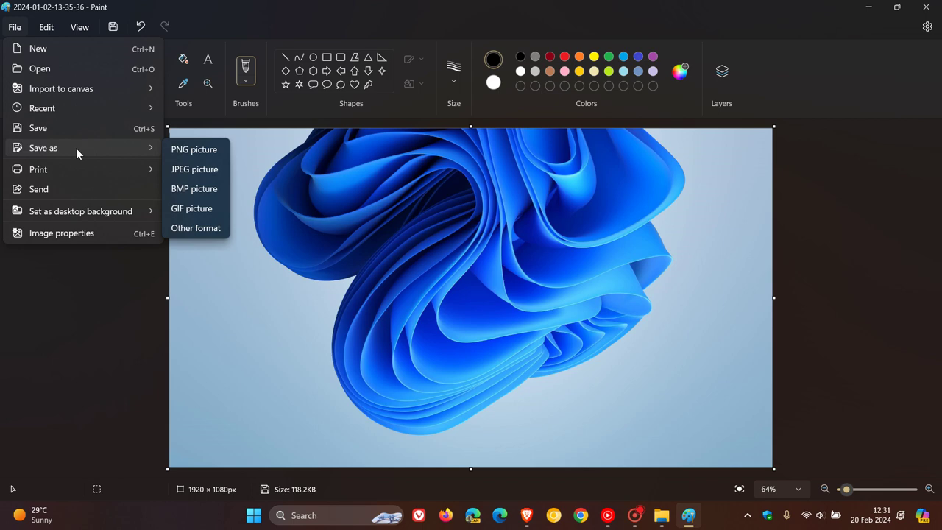
left_click(59, 335)
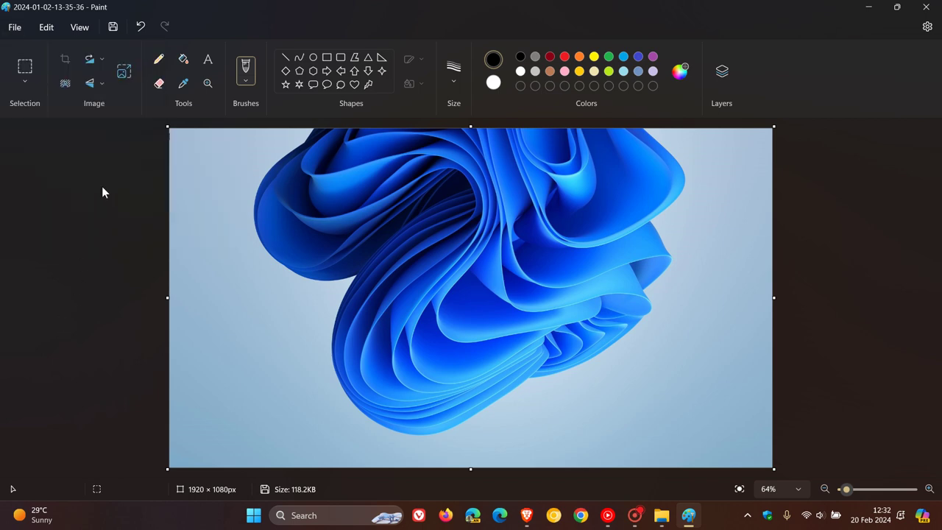
- Rotate the wallpaper 180° back upright and close Paint
left_click(91, 60)
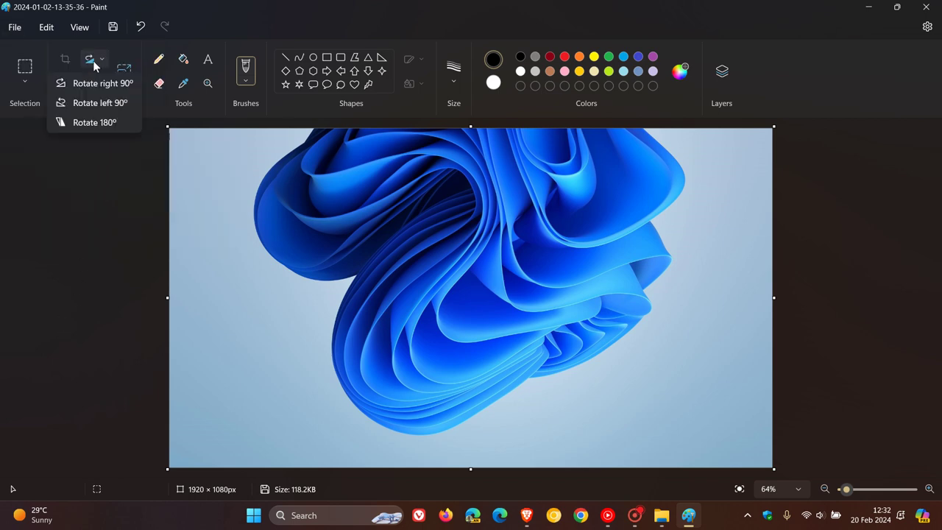
left_click(92, 122)
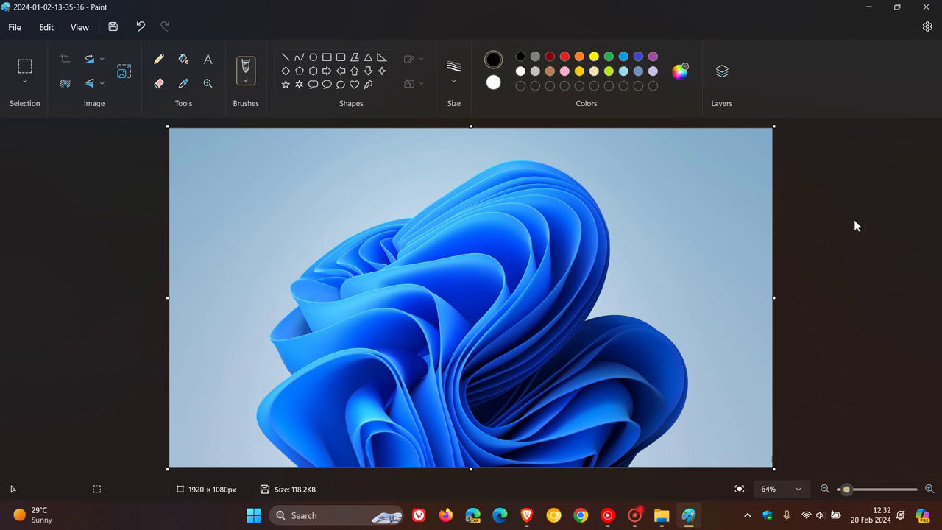
left_click(926, 7)
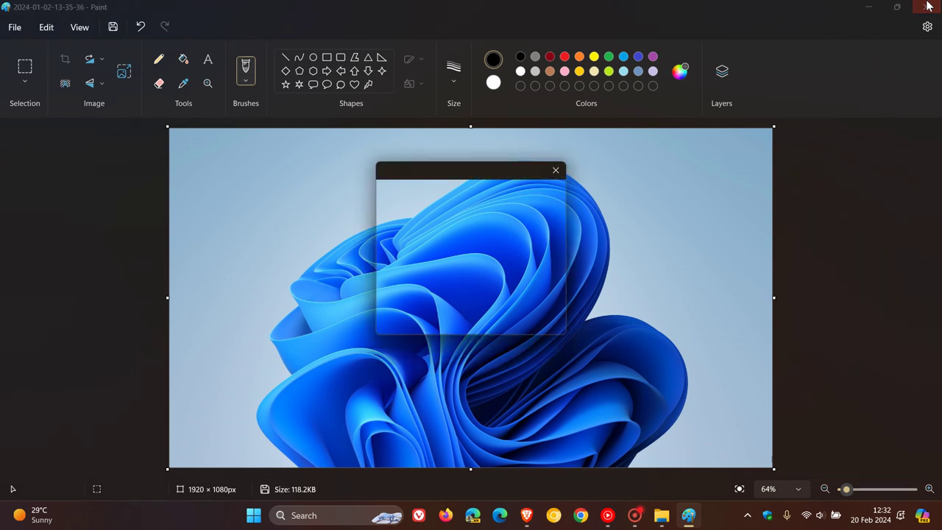
- Discard the Paint changes with Don't save and minimize the Downloads window
left_click(466, 311)
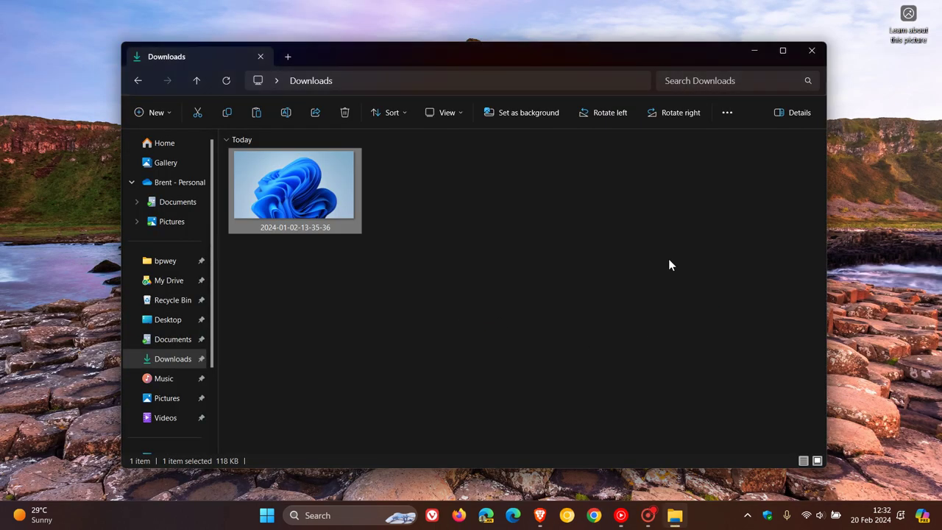
left_click(754, 48)
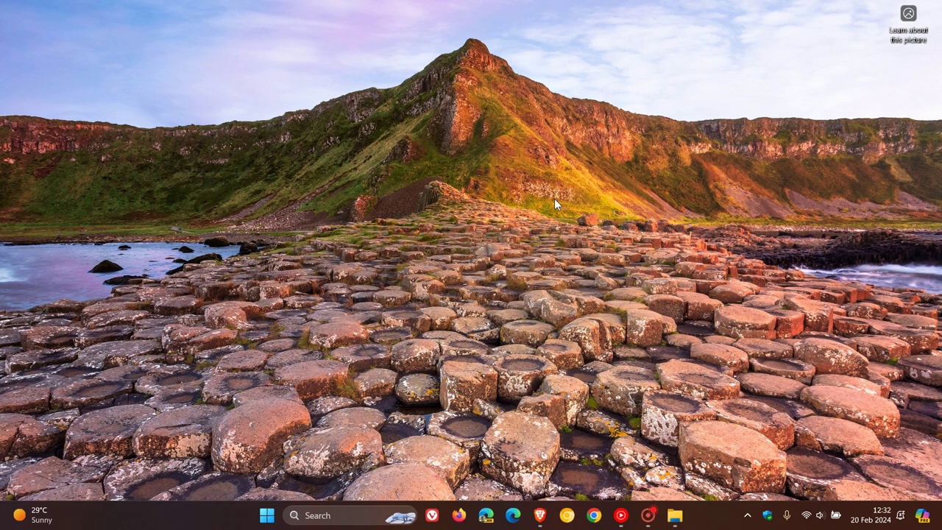